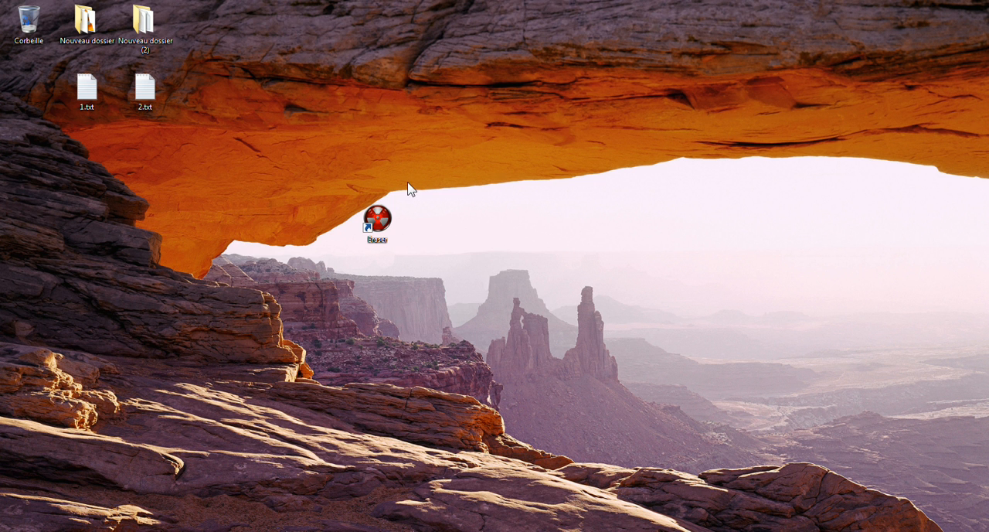
Launch Eraser and delete the existing recurring task for 2.txt from the erase schedule.
double_click(379, 216)
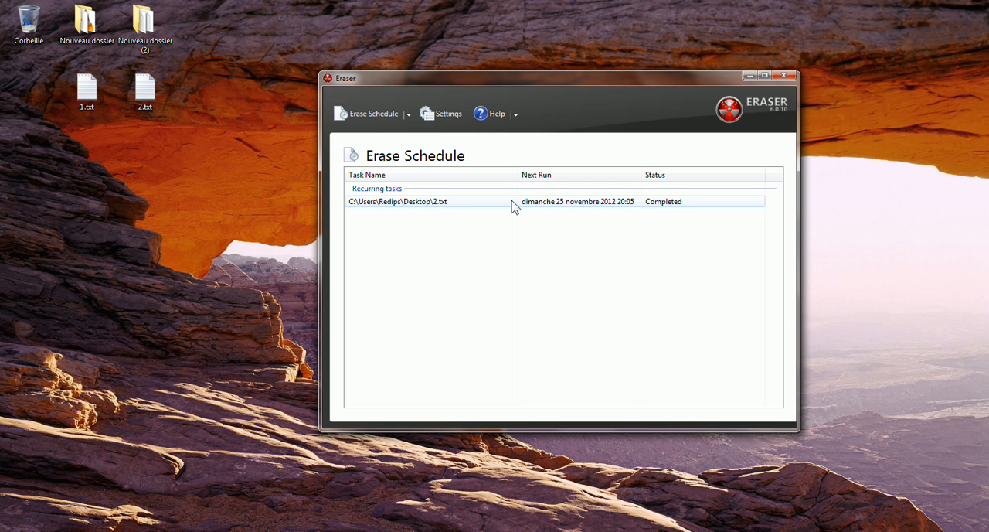
click(513, 203)
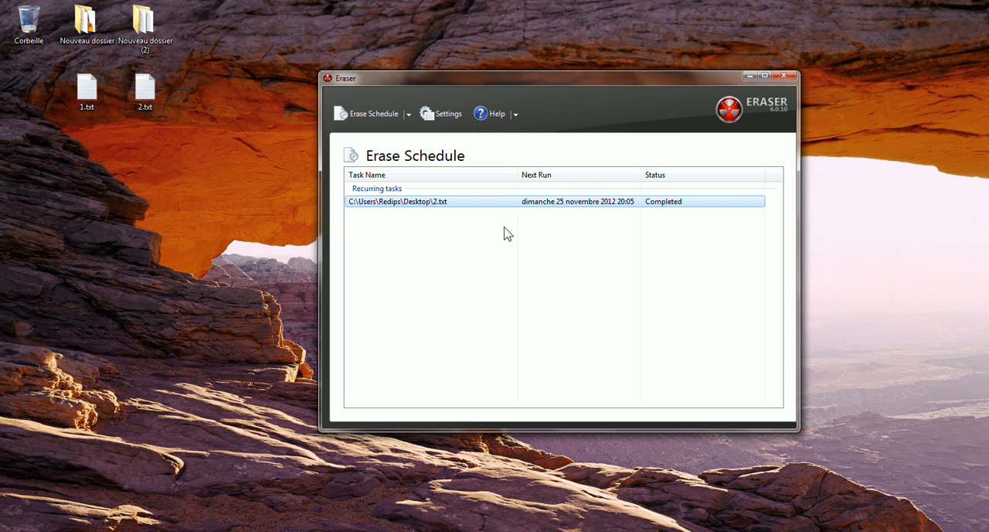
key(Delete)
click(516, 311)
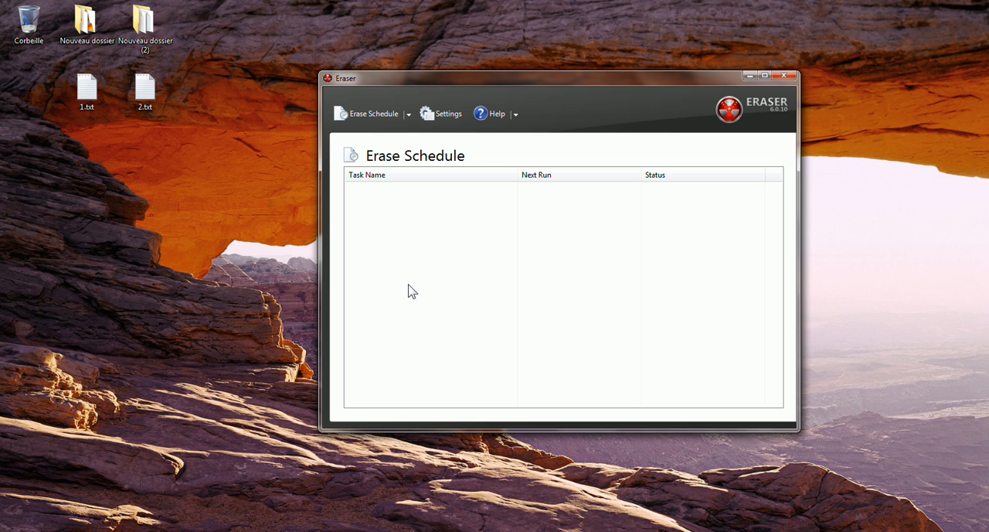
Choose Gutmann (35 passes) as the default file erasure method in the settings, and return to the erase schedule.
click(447, 113)
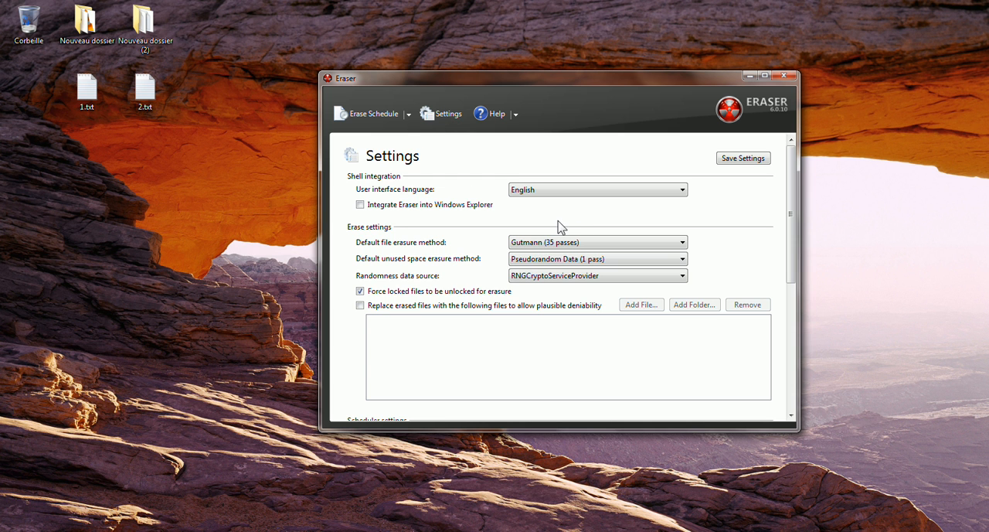
drag(792, 191, 794, 157)
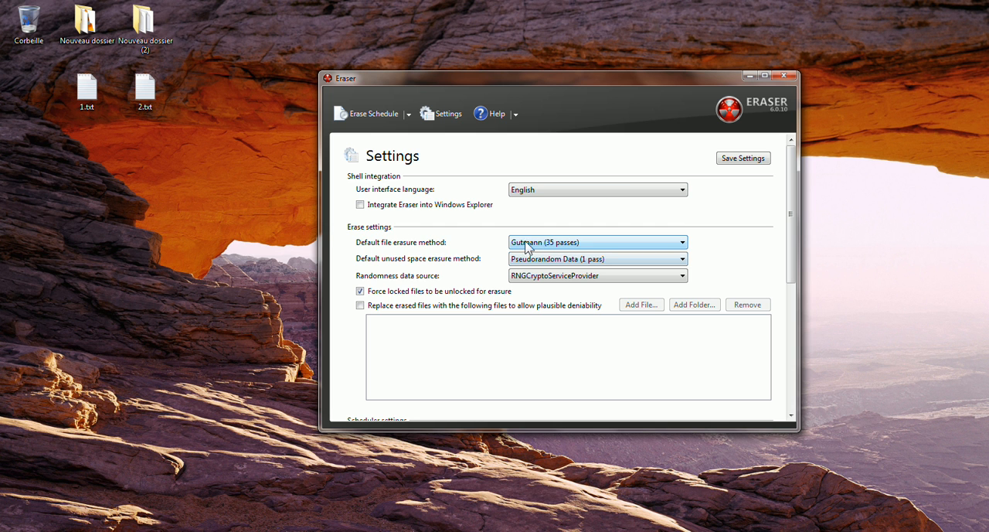
click(569, 243)
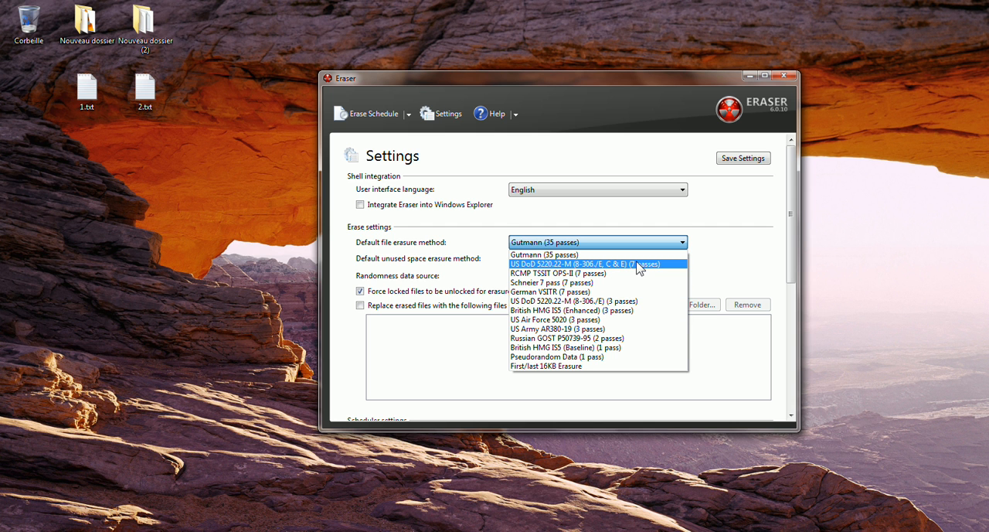
click(564, 256)
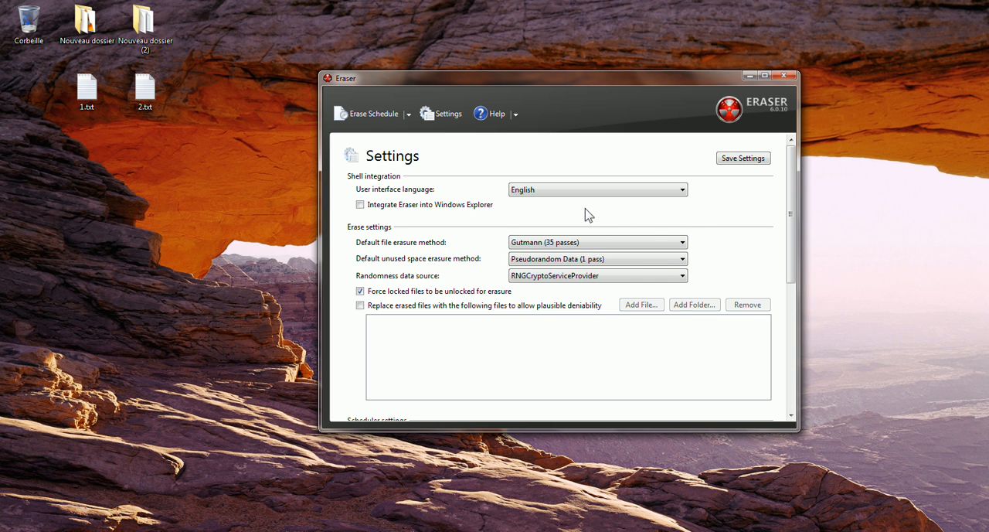
click(377, 116)
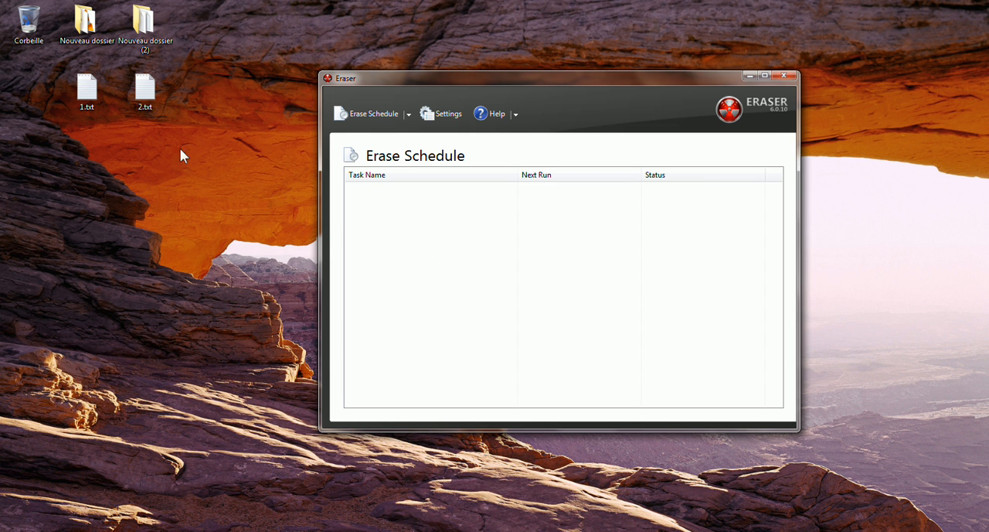
Move 1.txt from the desktop to the Recycle Bin and shift the 2.txt icon into its place.
click(99, 108)
click(147, 100)
click(91, 103)
click(136, 158)
drag(96, 103, 20, 29)
drag(144, 94, 94, 94)
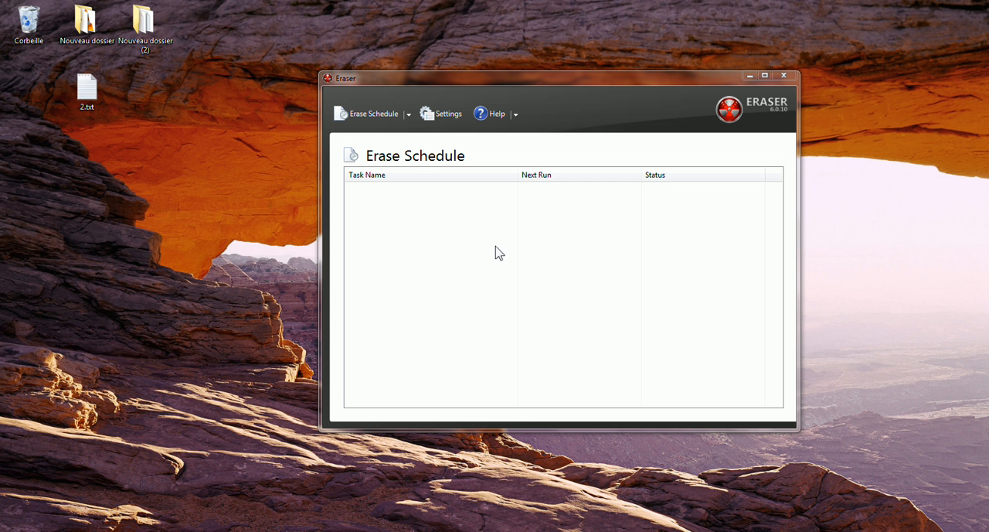
Create a manually run erase task for the desktop file 2.txt using the default erasure method.
right_click(397, 227)
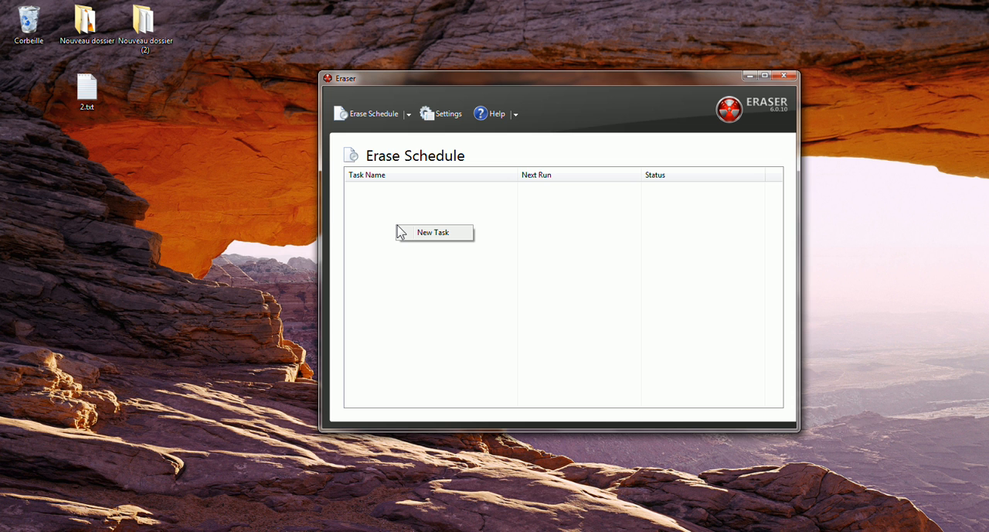
click(415, 235)
mouse_move(211, 109)
mouse_down()
mouse_move(263, 128)
mouse_move(474, 60)
mouse_up()
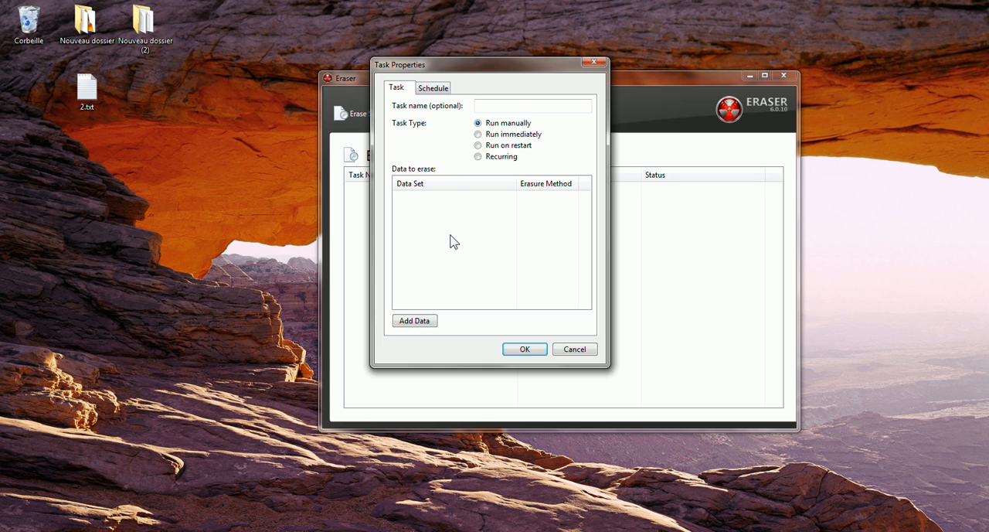
click(422, 323)
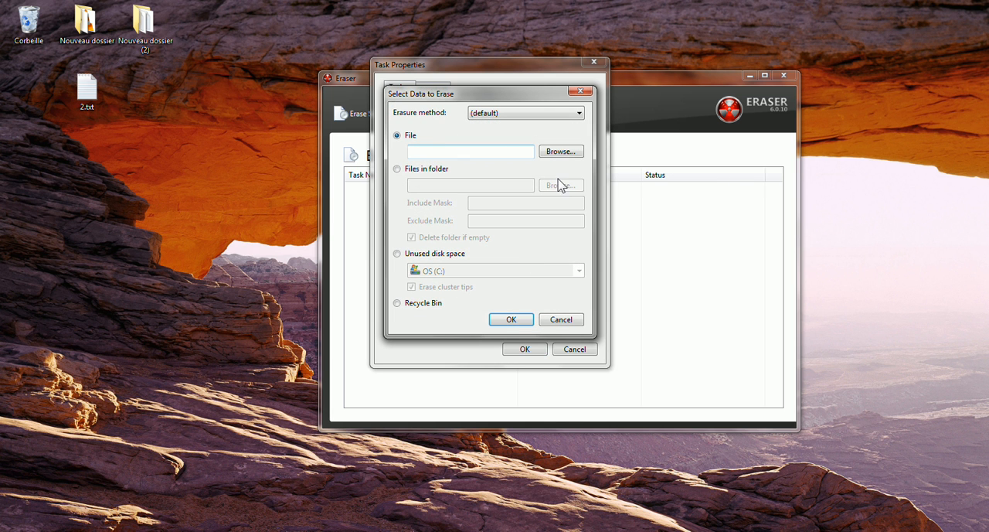
click(568, 153)
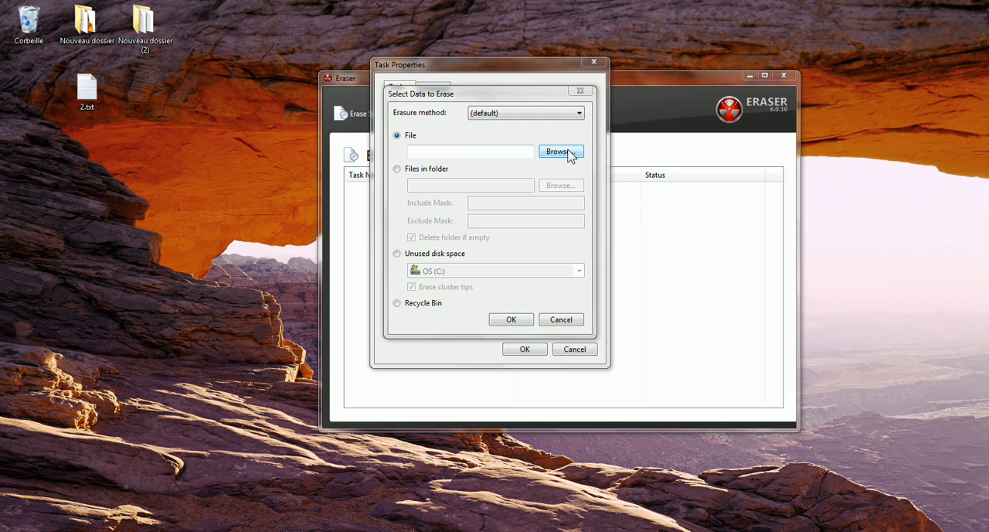
click(592, 321)
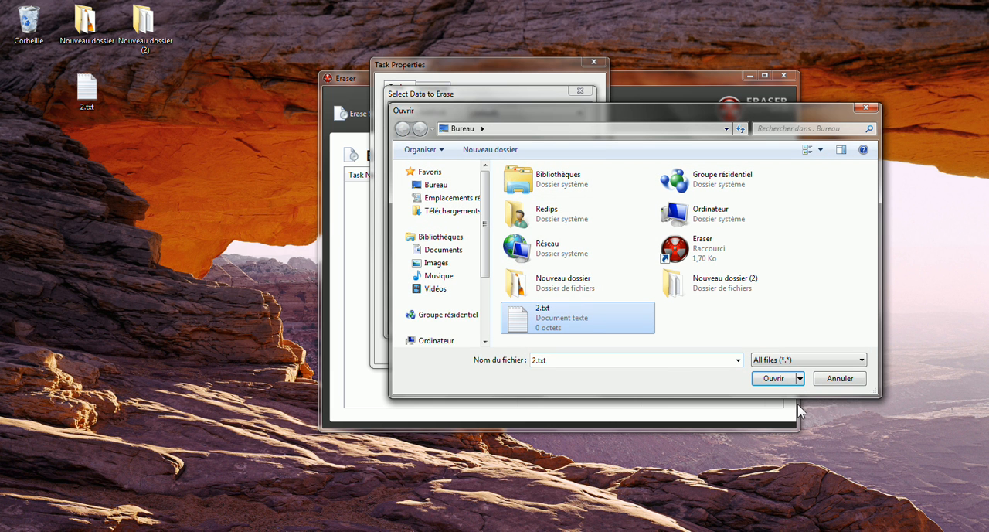
click(776, 378)
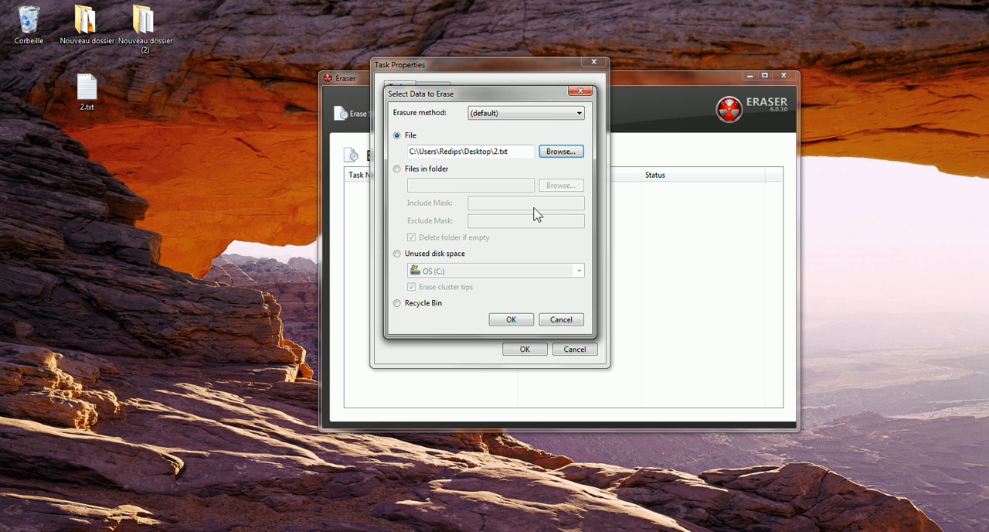
click(511, 319)
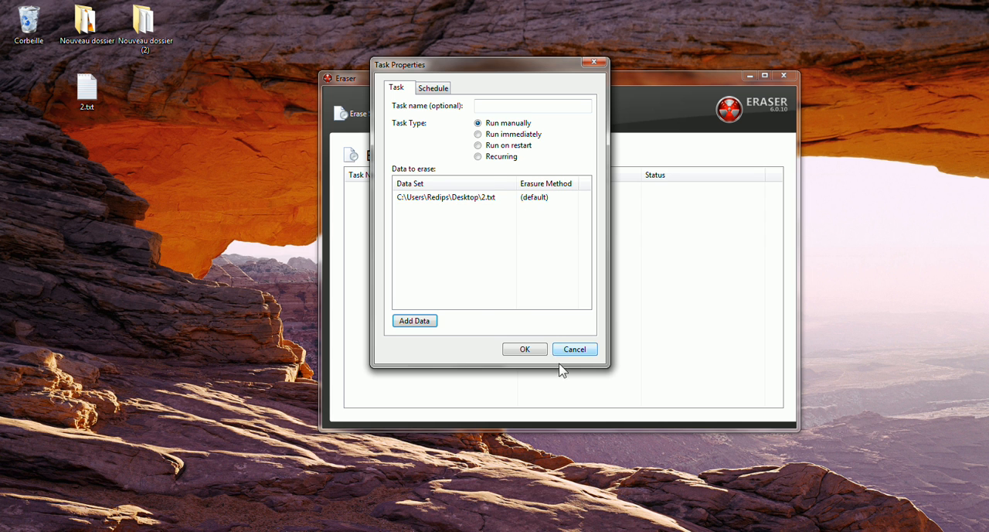
click(516, 352)
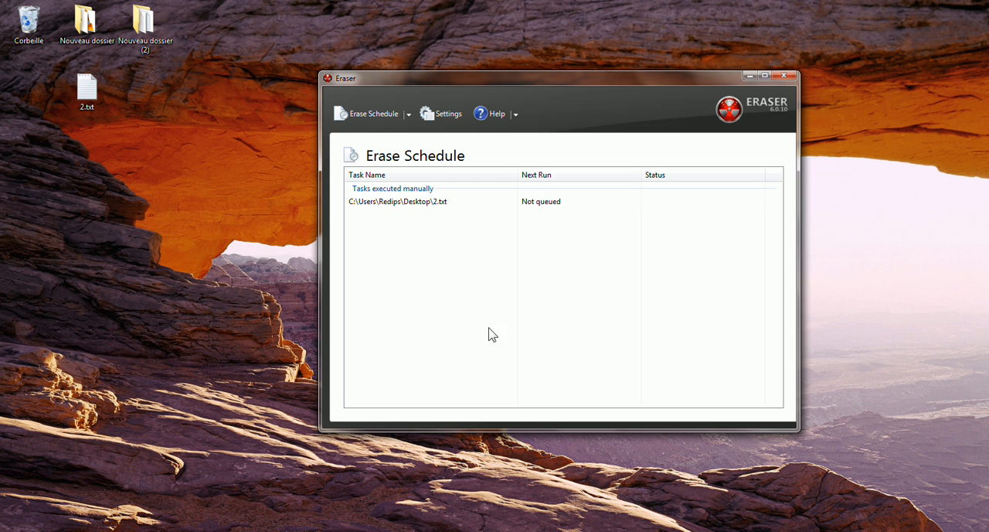
Run the 2.txt erase task immediately and check the file's former place on the desktop.
click(446, 203)
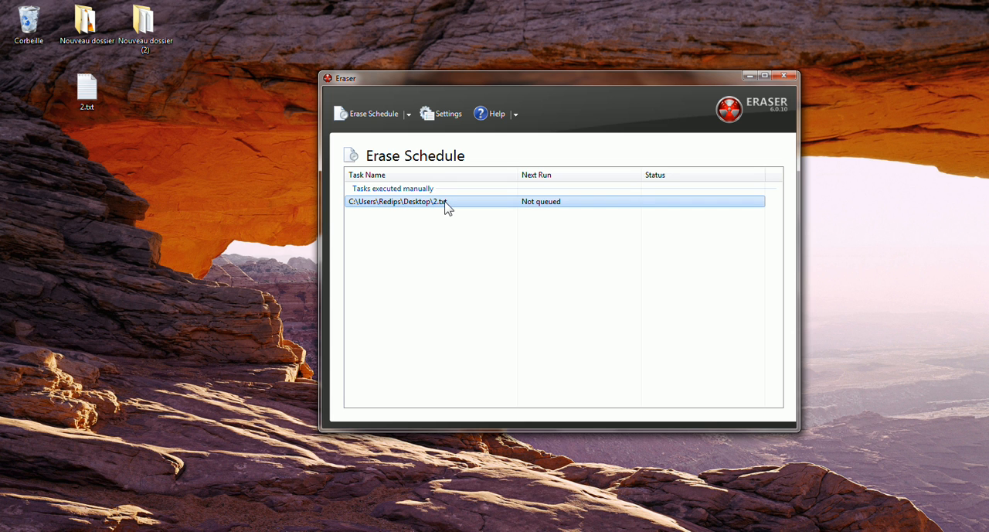
right_click(446, 203)
click(510, 216)
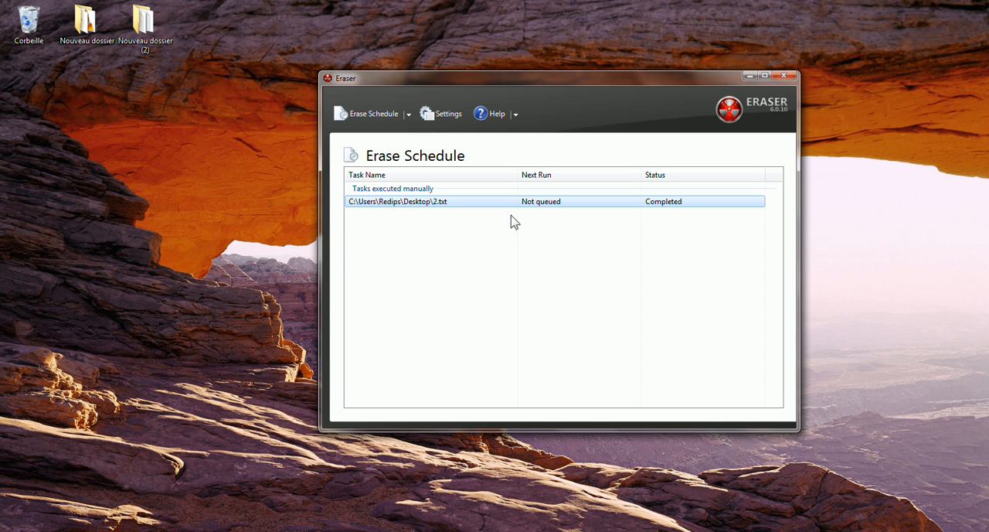
drag(243, 118, 2, 82)
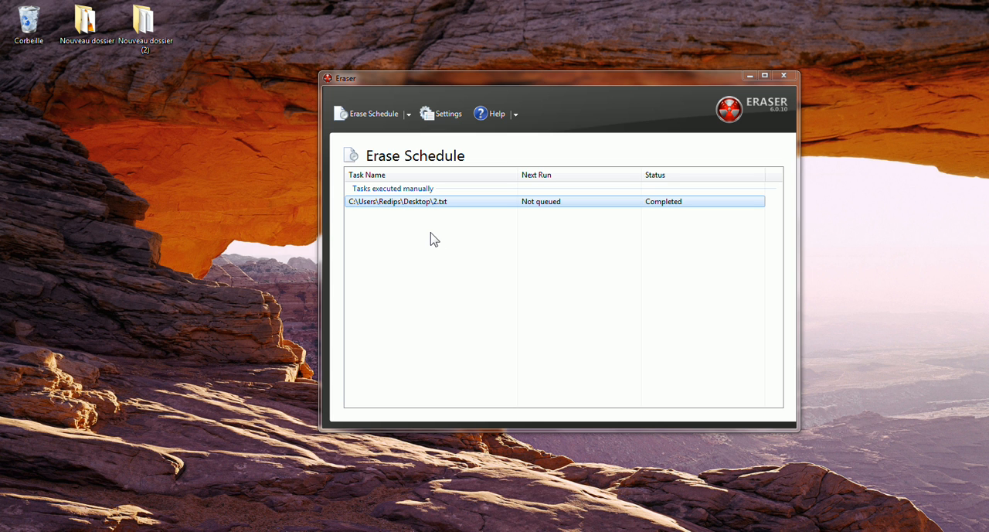
Delete the completed 2.txt task from the erase schedule.
click(454, 203)
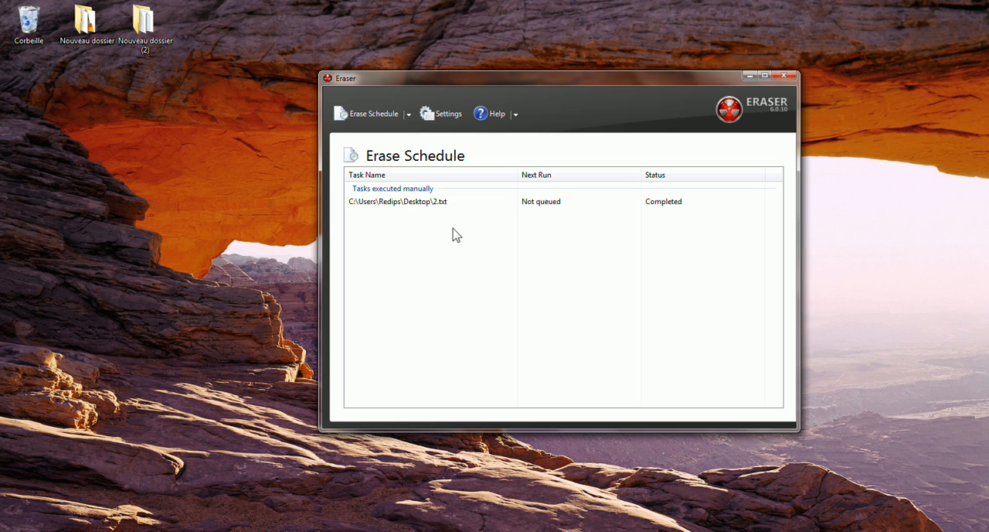
key(Delete)
key(Return)
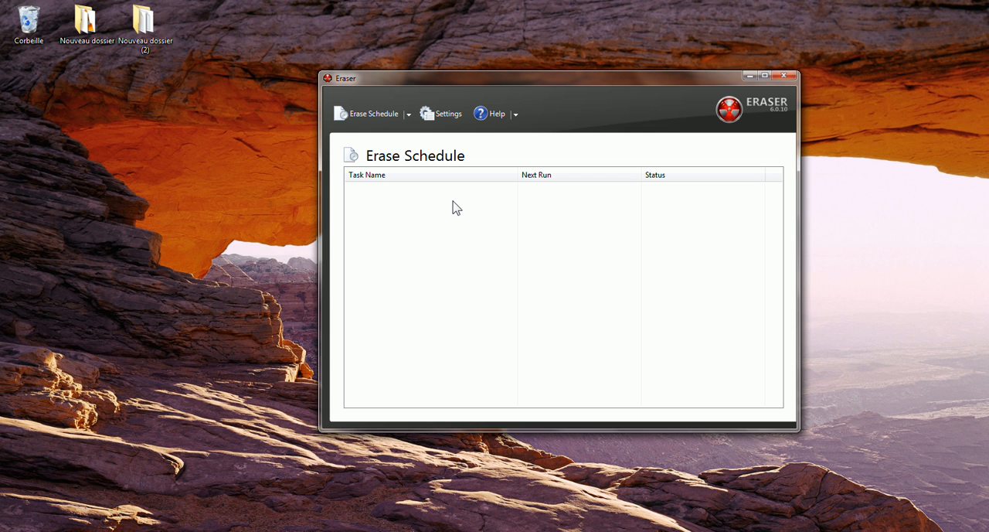
Create a manually run erase task for the Recycle Bin using the default erasure method.
right_click(455, 207)
click(471, 215)
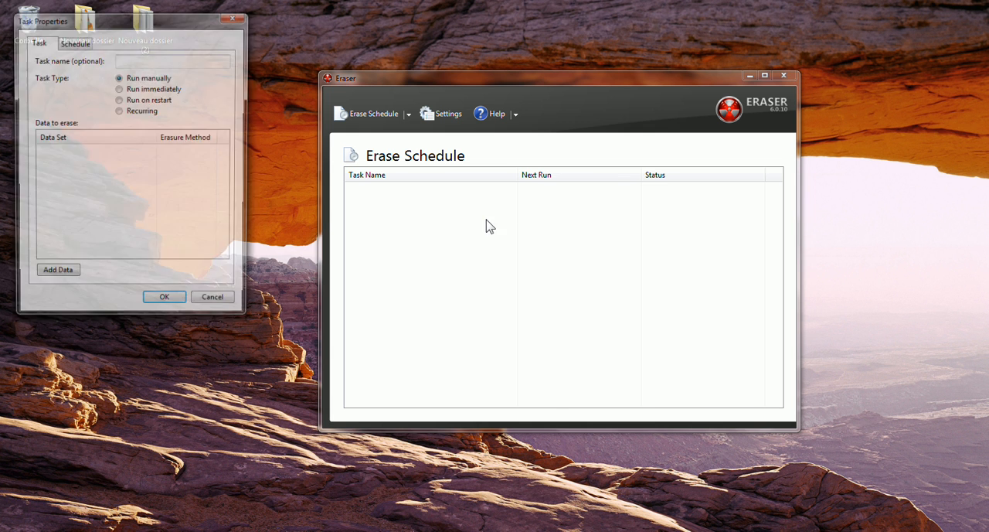
drag(92, 21, 401, 66)
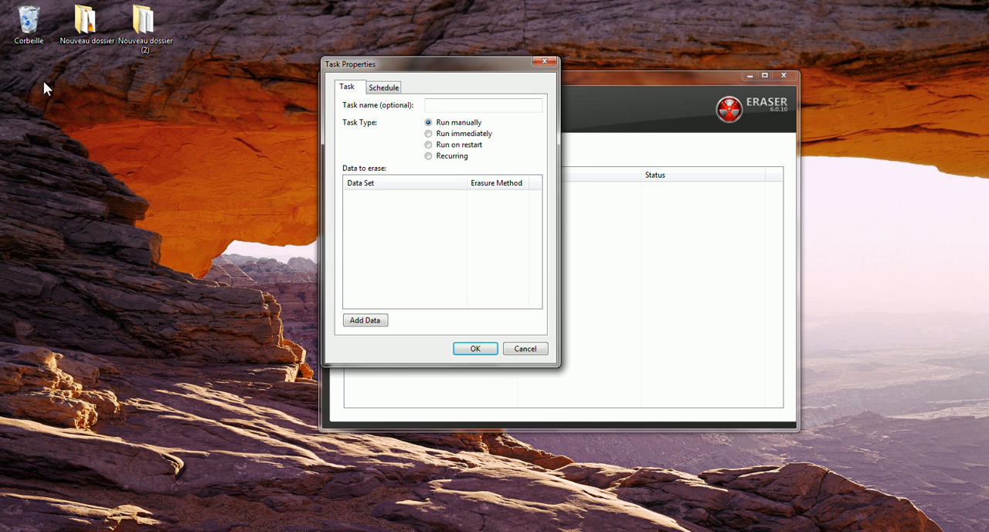
click(364, 320)
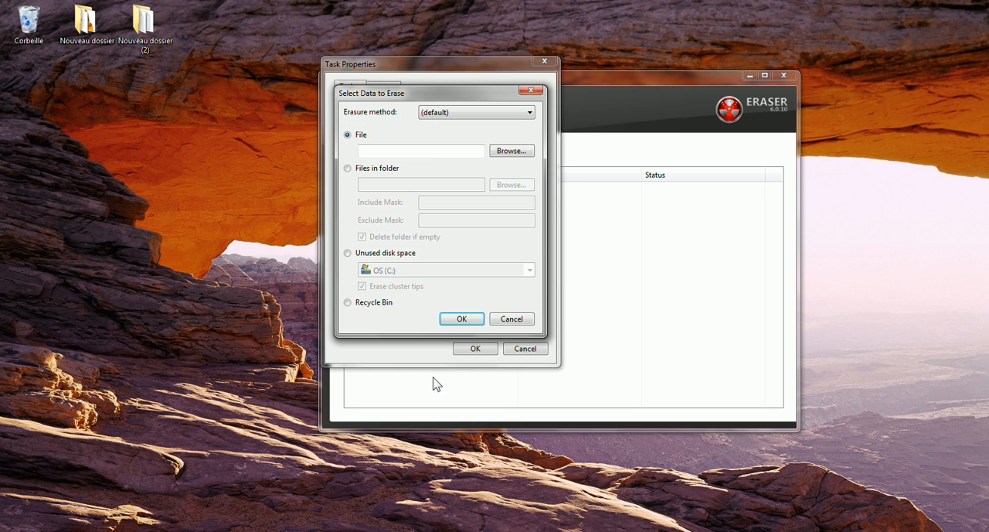
click(356, 303)
click(455, 319)
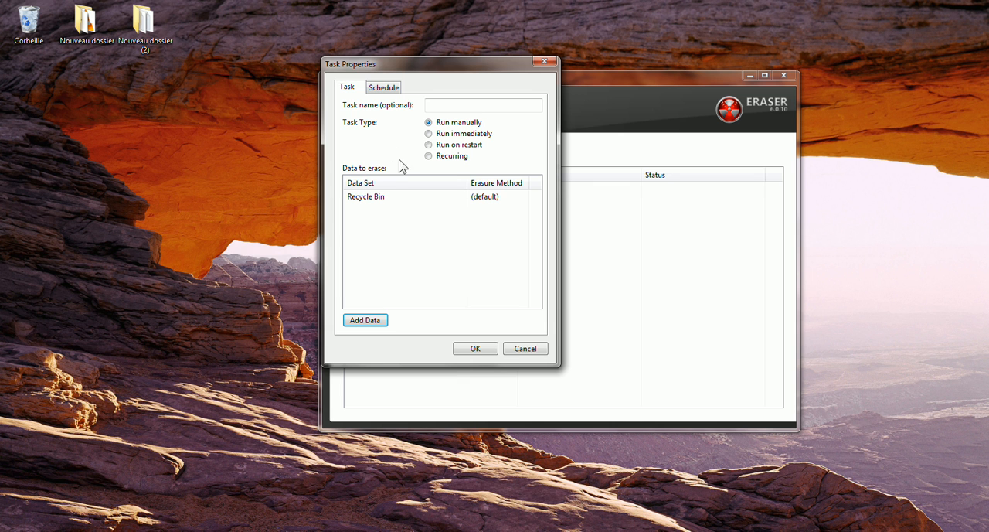
click(477, 348)
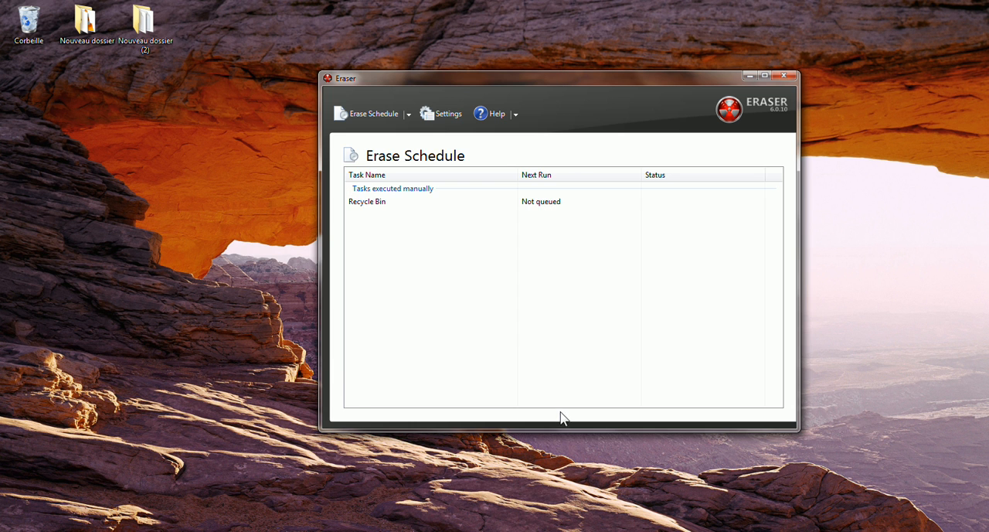
Run the Recycle Bin erase task immediately and check the bin on the desktop.
click(448, 203)
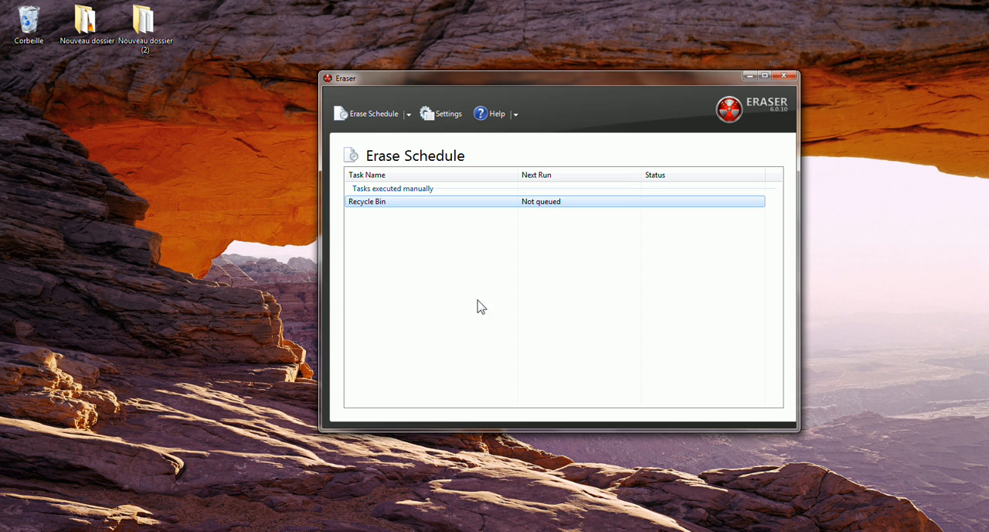
right_click(435, 210)
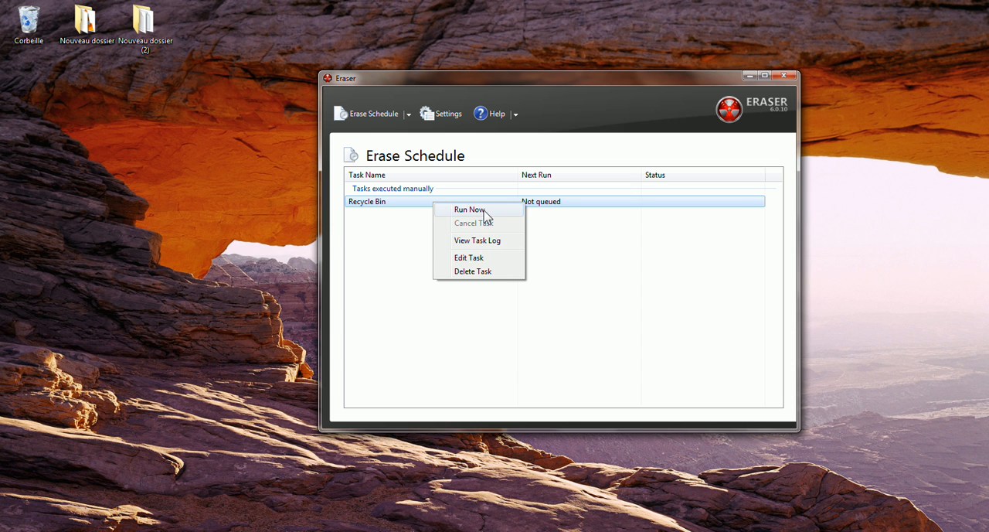
click(481, 213)
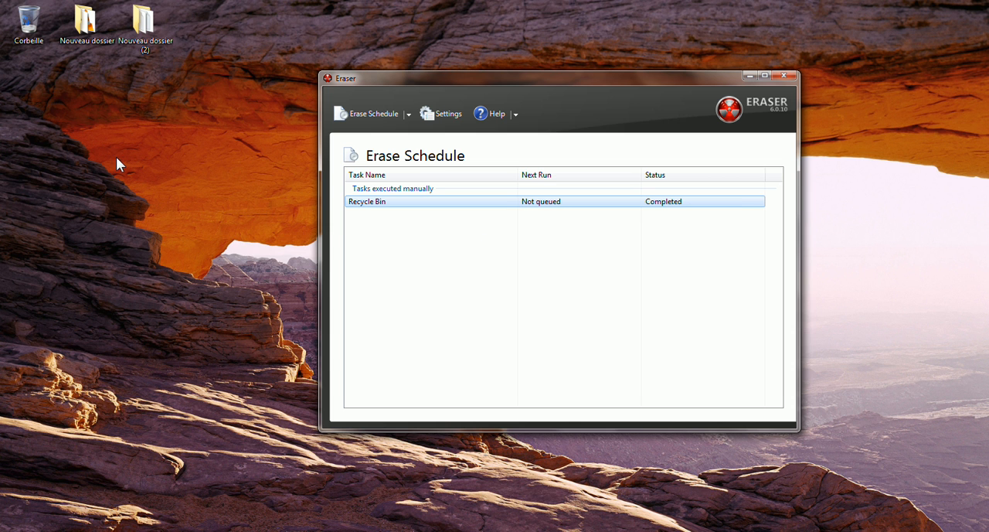
click(25, 38)
click(467, 269)
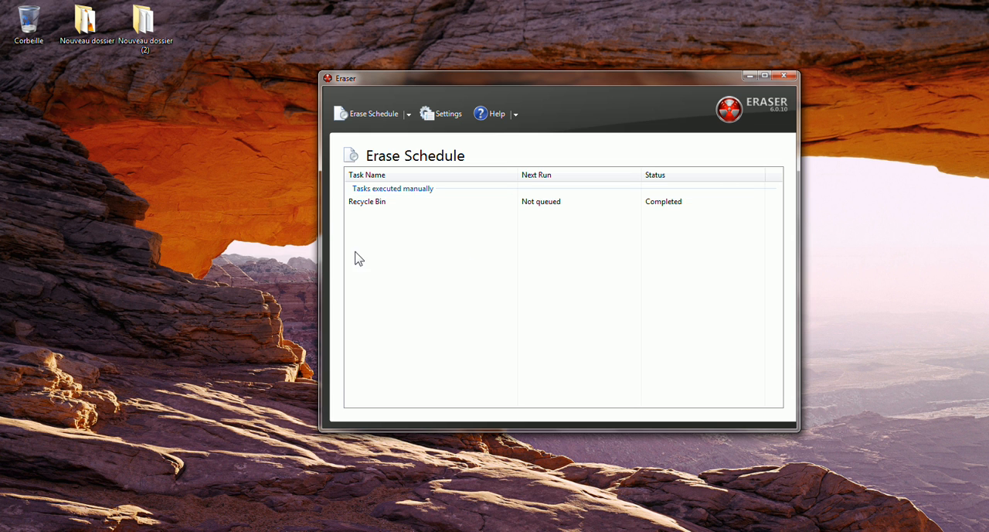
Start another new erase task, set its type to Recurring, and review its schedule options.
right_click(400, 230)
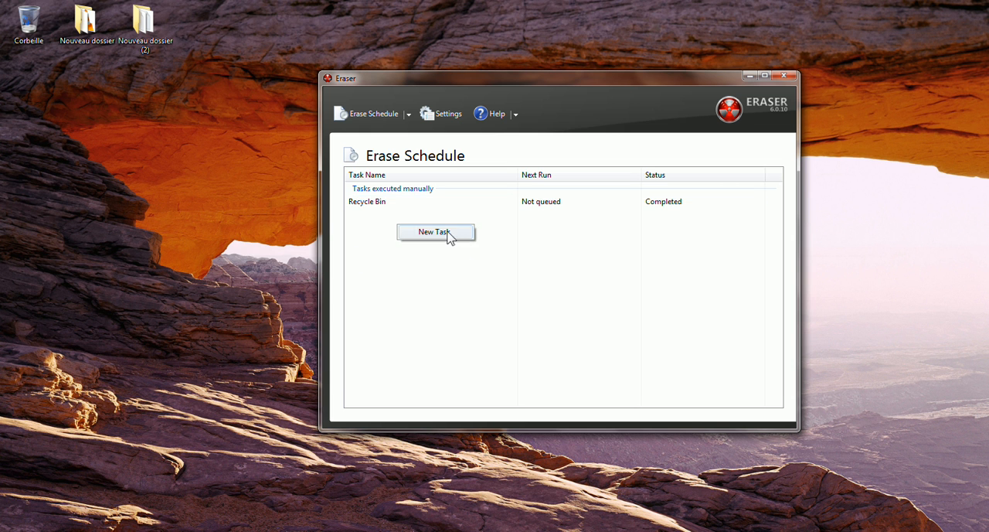
click(448, 234)
mouse_move(201, 63)
mouse_down()
mouse_move(597, 91)
mouse_move(524, 83)
mouse_up()
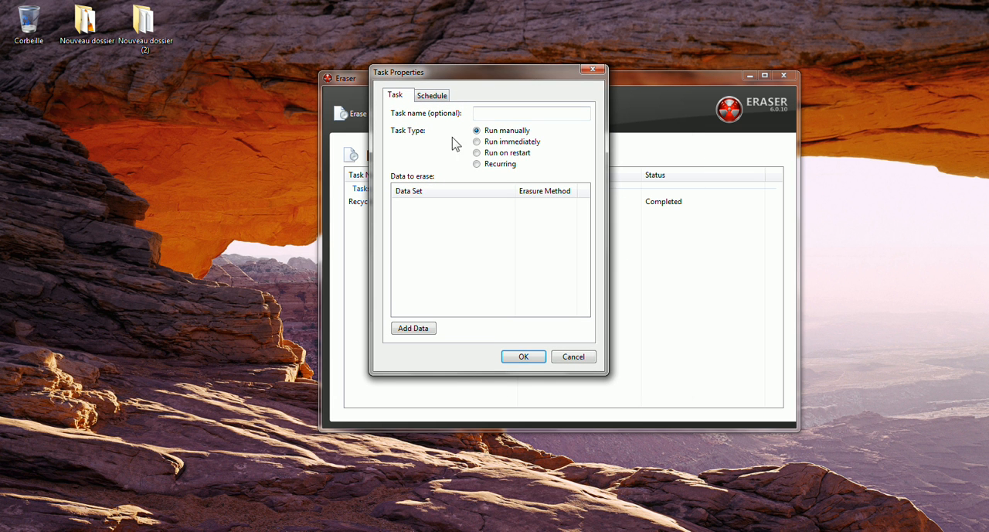
click(514, 146)
click(502, 157)
click(510, 165)
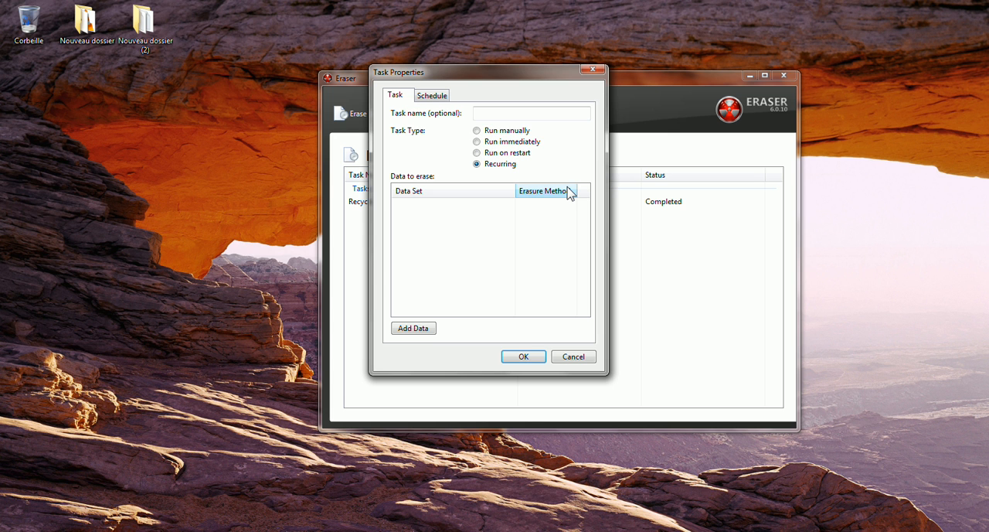
click(432, 96)
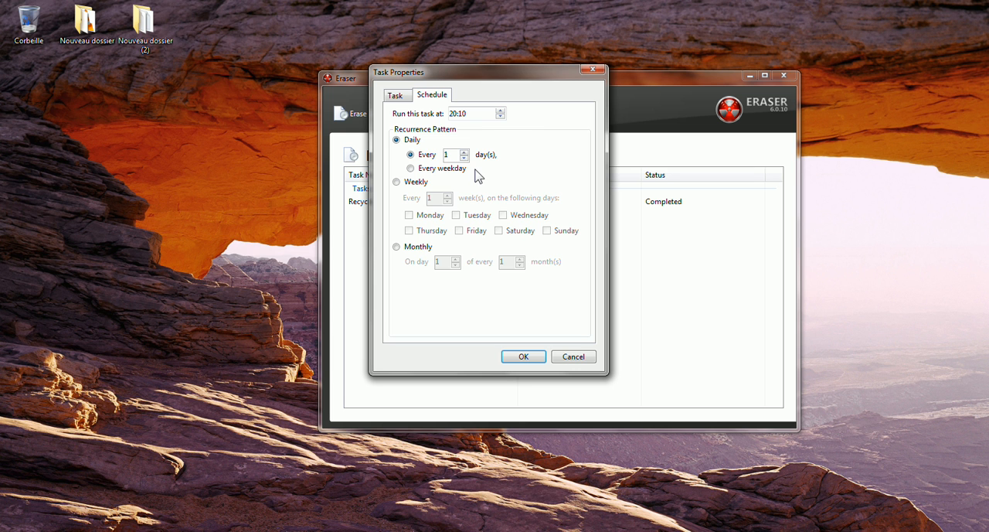
click(390, 97)
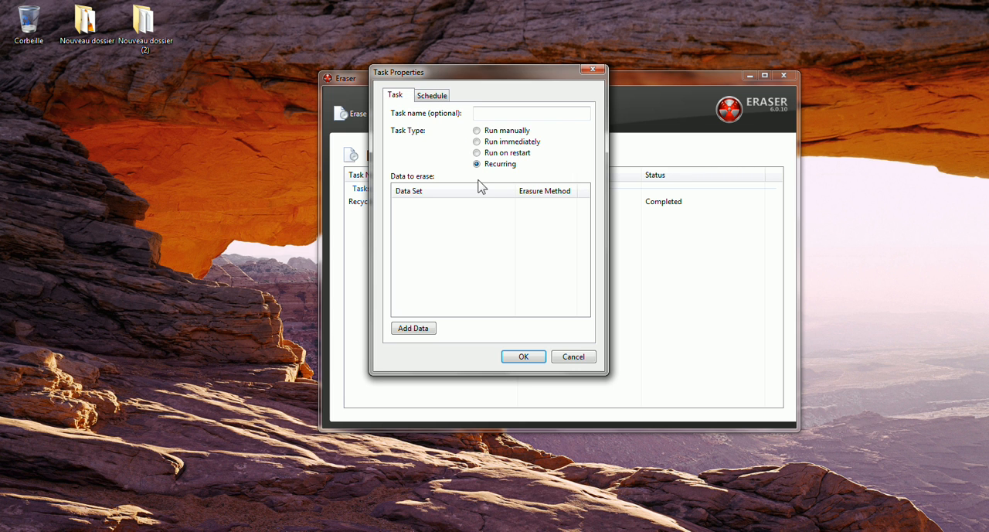